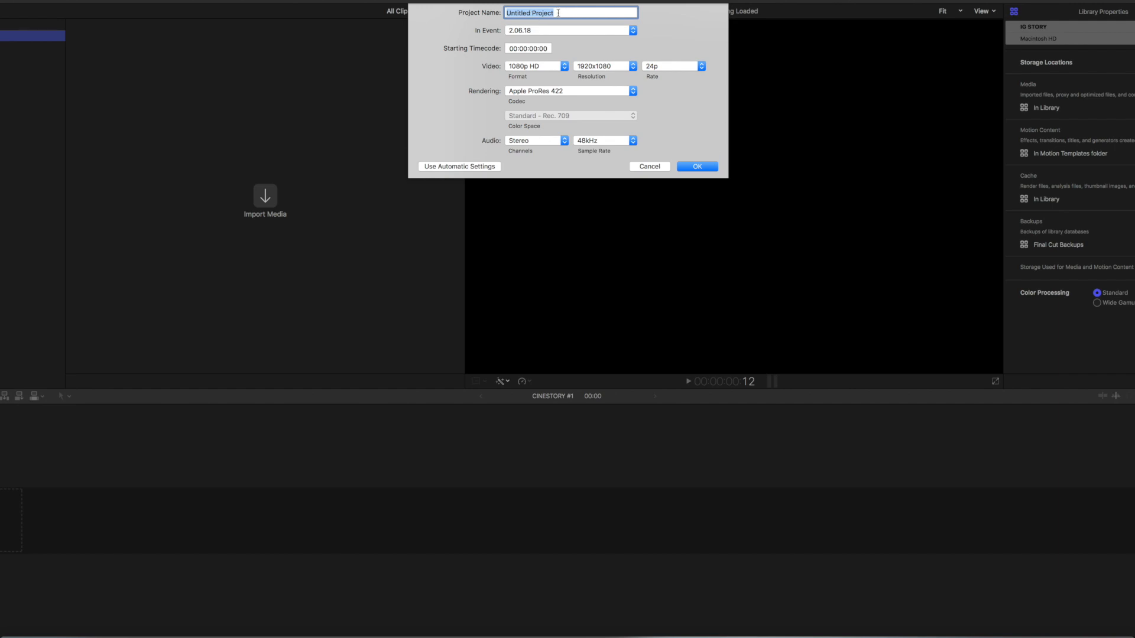
Step: Name the new project IG story and give it a custom video format with a 900 x 1600 resolution
type("IG story")
left_click(565, 66)
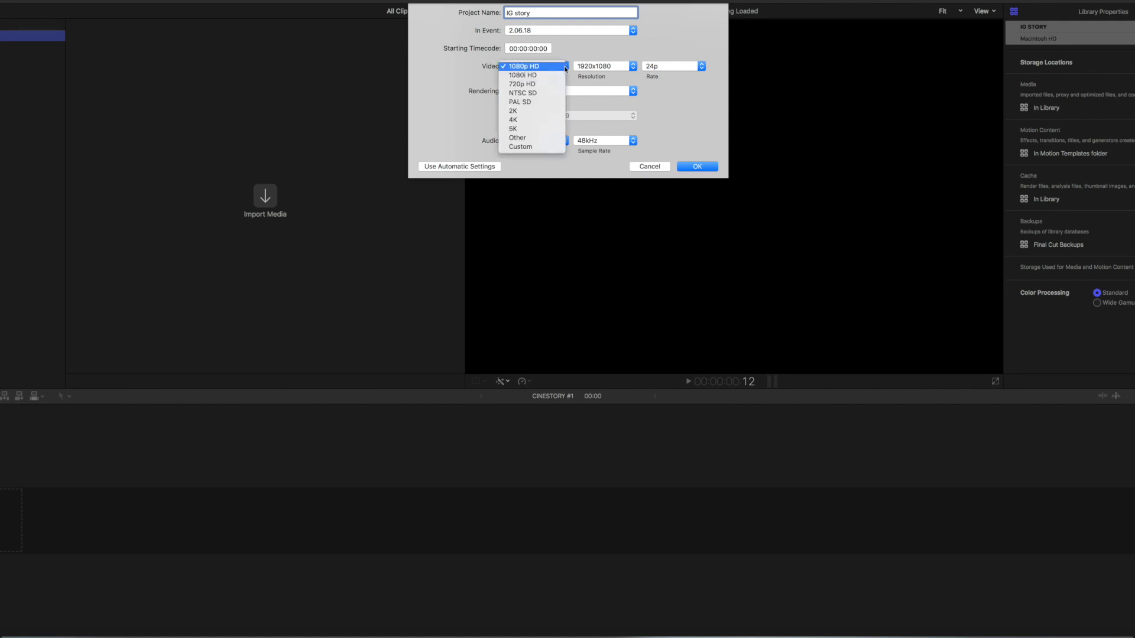
left_click(549, 147)
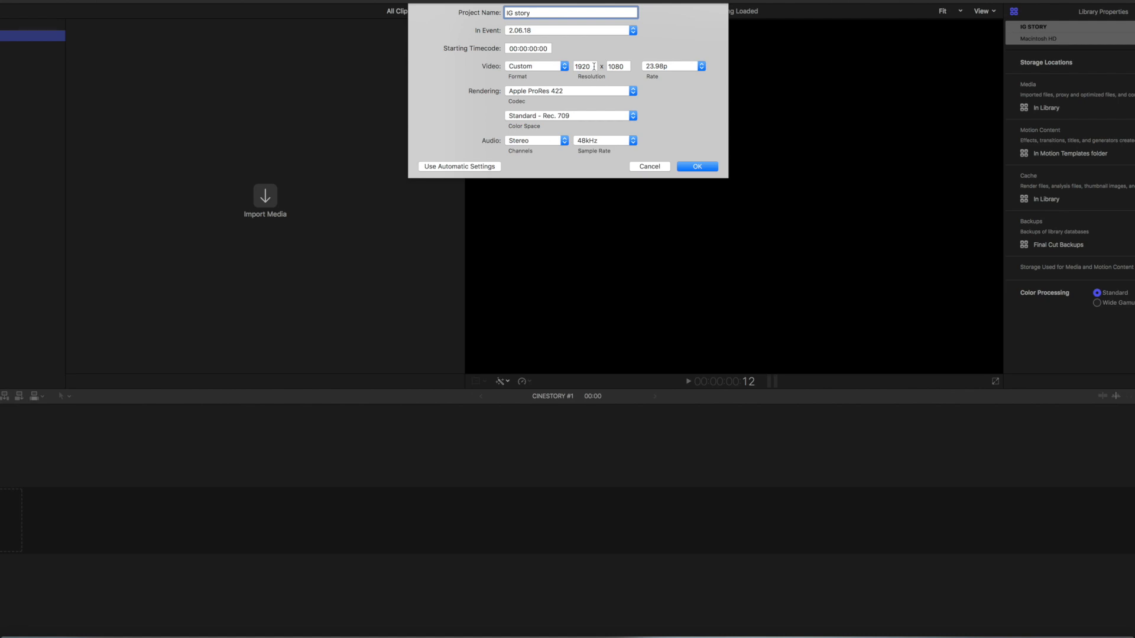
left_click_drag(594, 66, 576, 67)
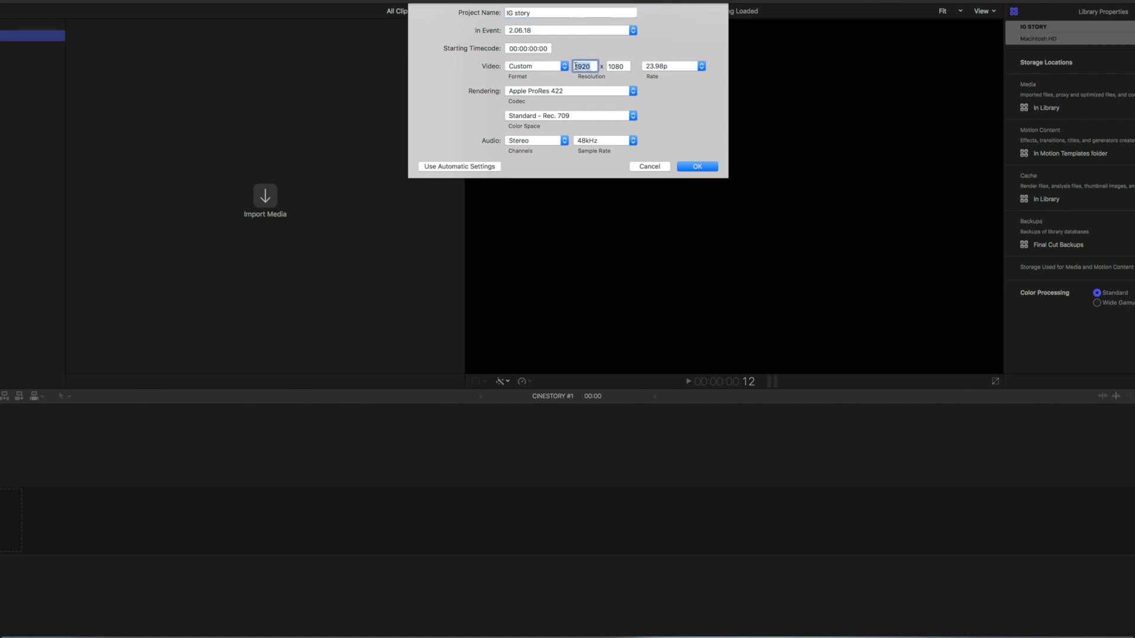
type("900")
left_click_drag(628, 66, 613, 66)
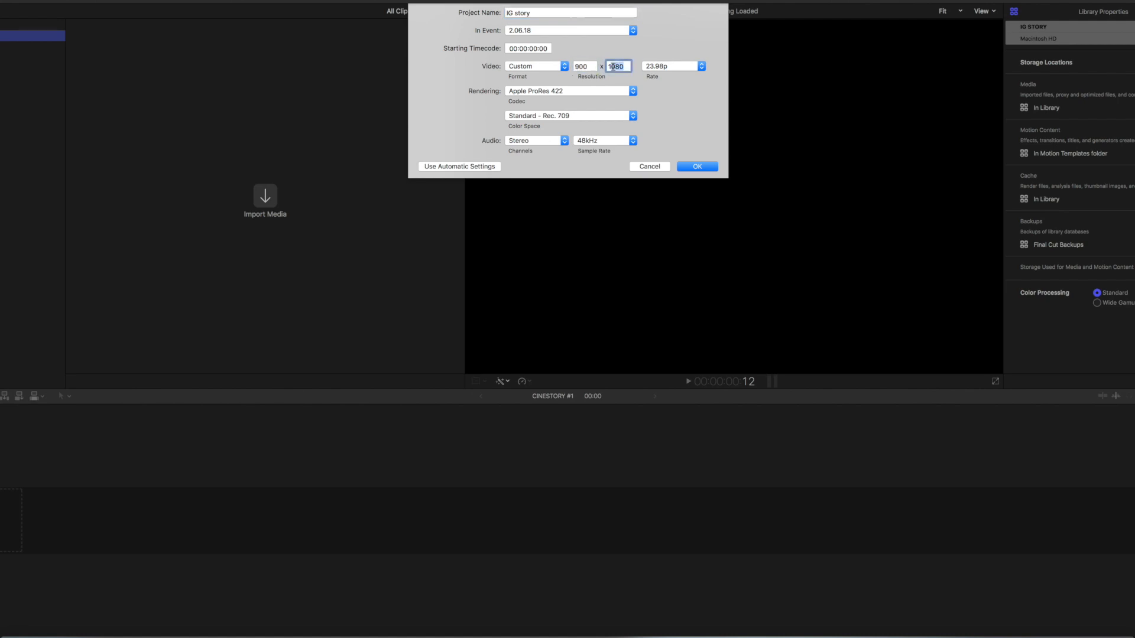
type("1600")
Step: Set the frame rate to 24p, create the project and select it in the browser
left_click(657, 65)
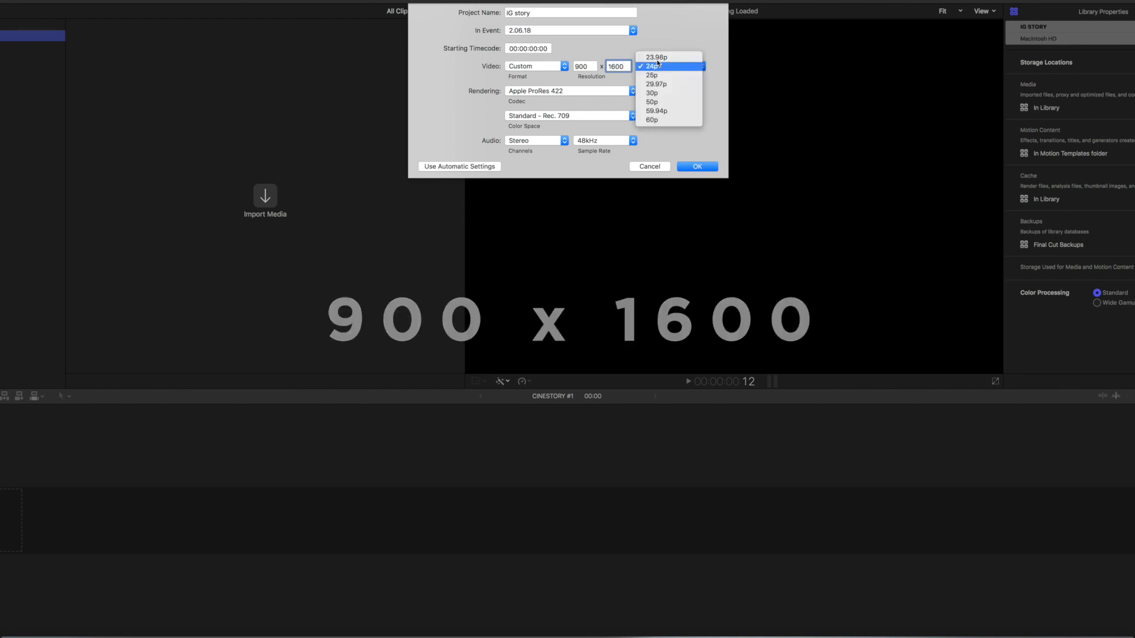
left_click(658, 58)
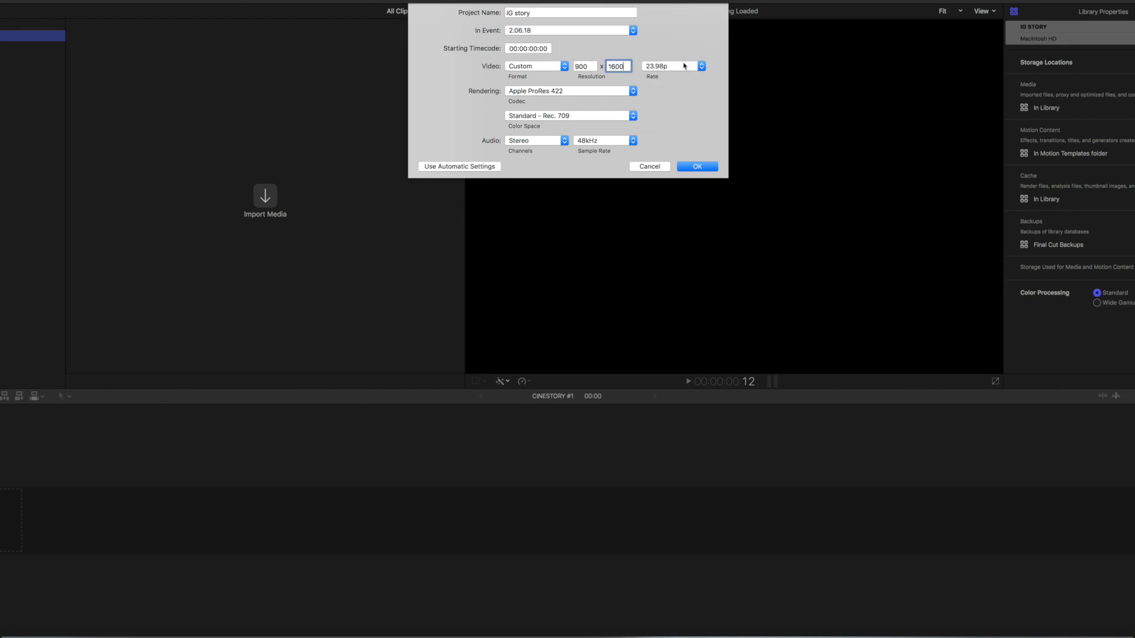
left_click(684, 66)
left_click(677, 79)
left_click(700, 168)
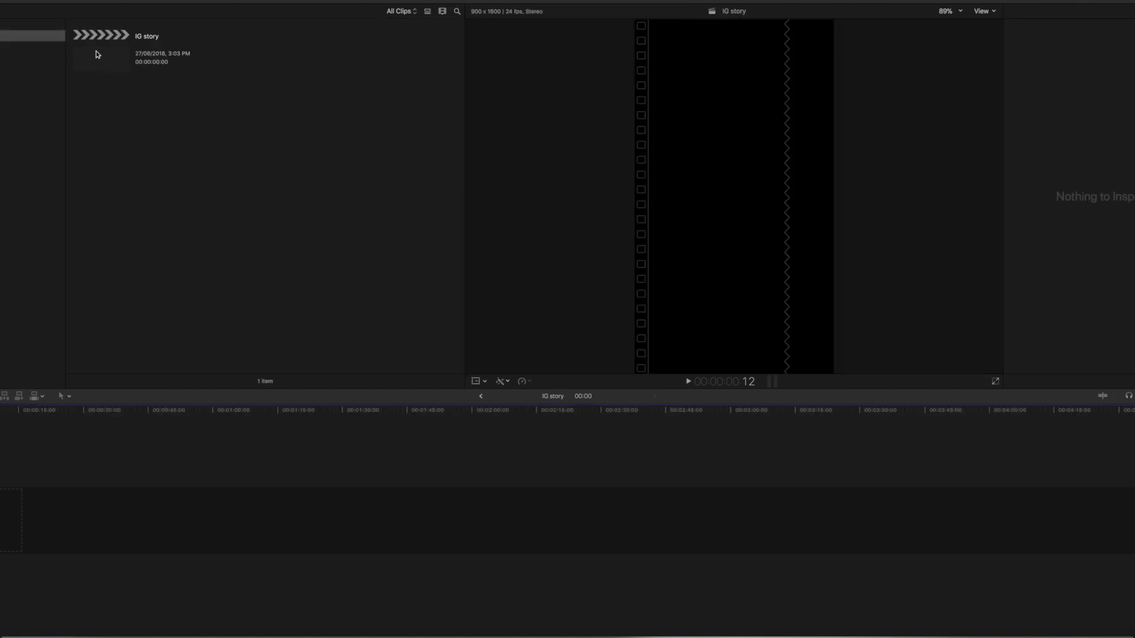
left_click(101, 51)
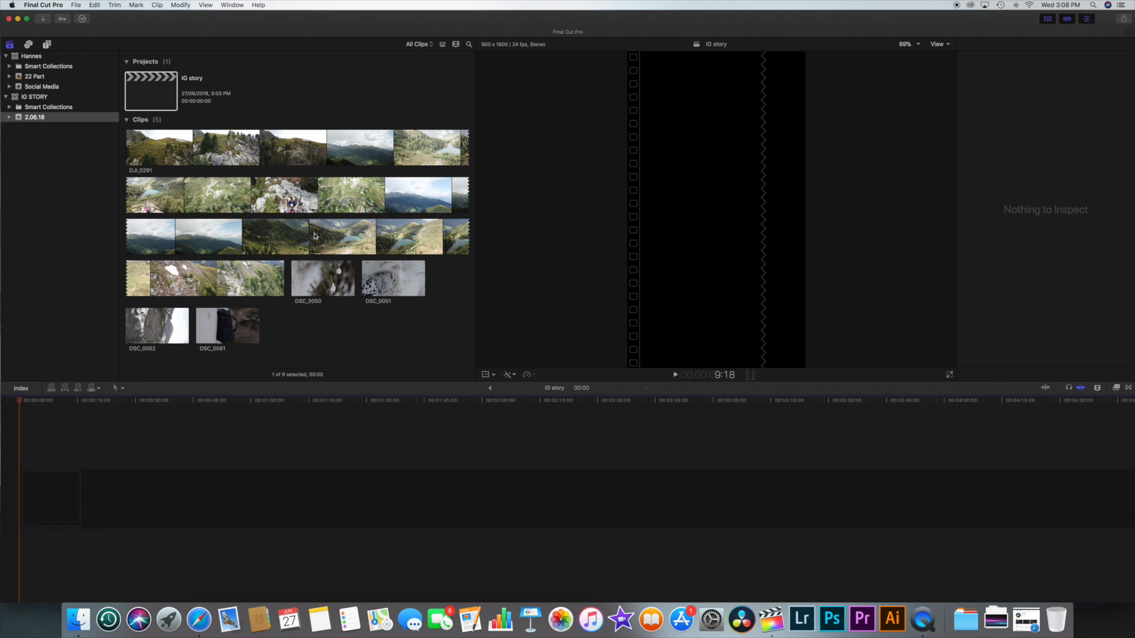
Step: Add clip DSC_0050 to the start of the empty timeline and turn its audio level all the way down
left_click(320, 279)
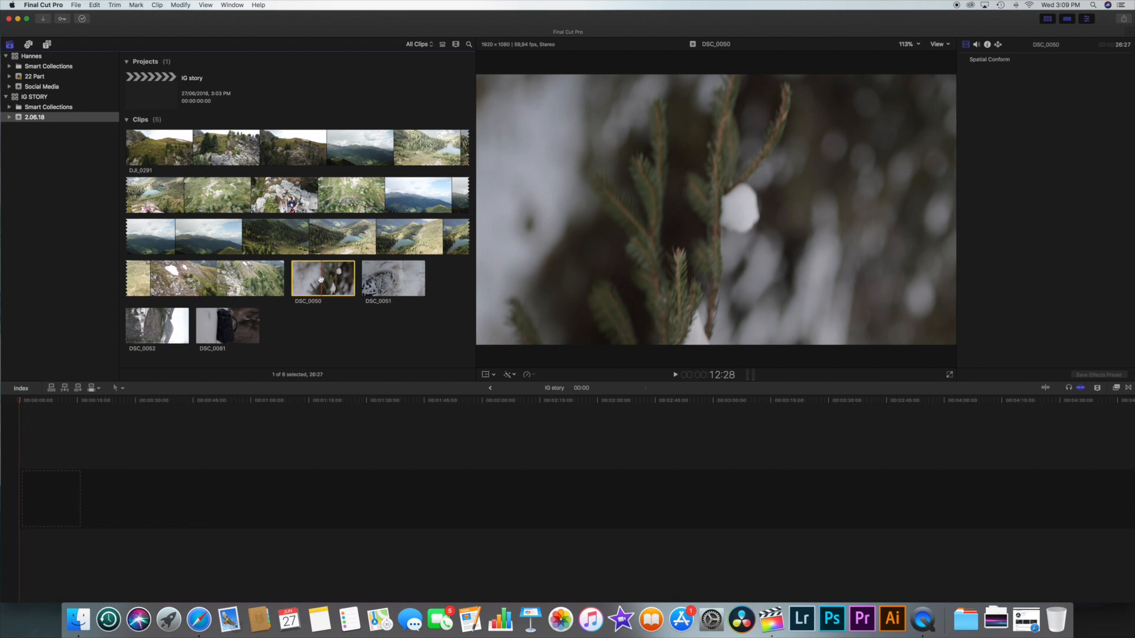
left_click_drag(321, 279, 53, 490)
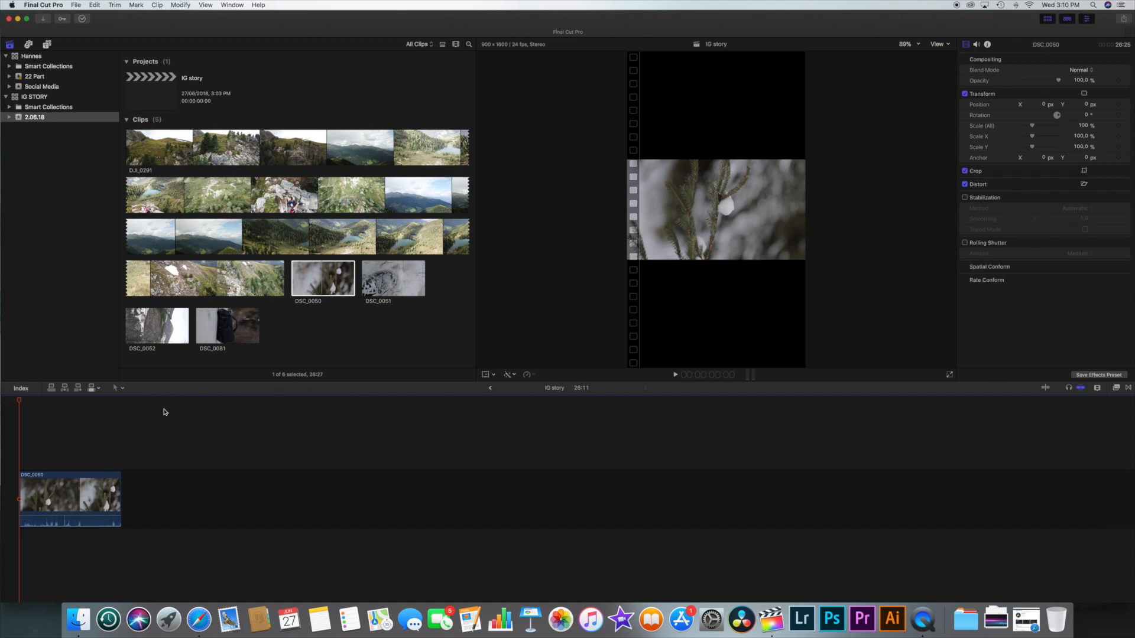
left_click_drag(109, 516, 109, 527)
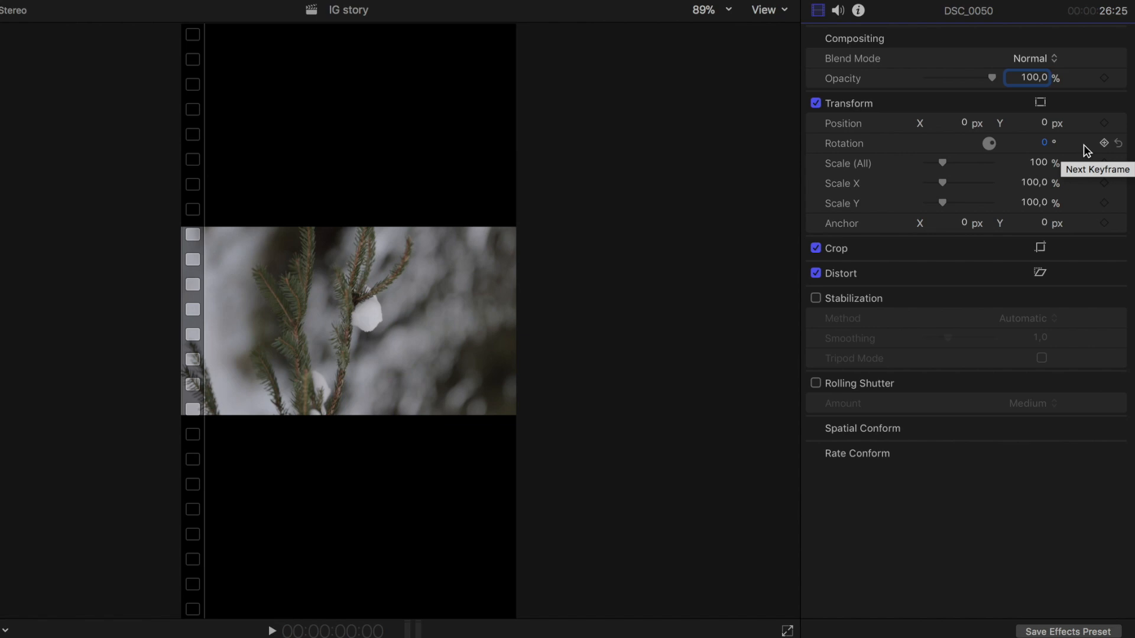
Step: Rotate DSC_0050 by 90 degrees and scale it to 180% so it fills the vertical frame
left_click(1045, 142)
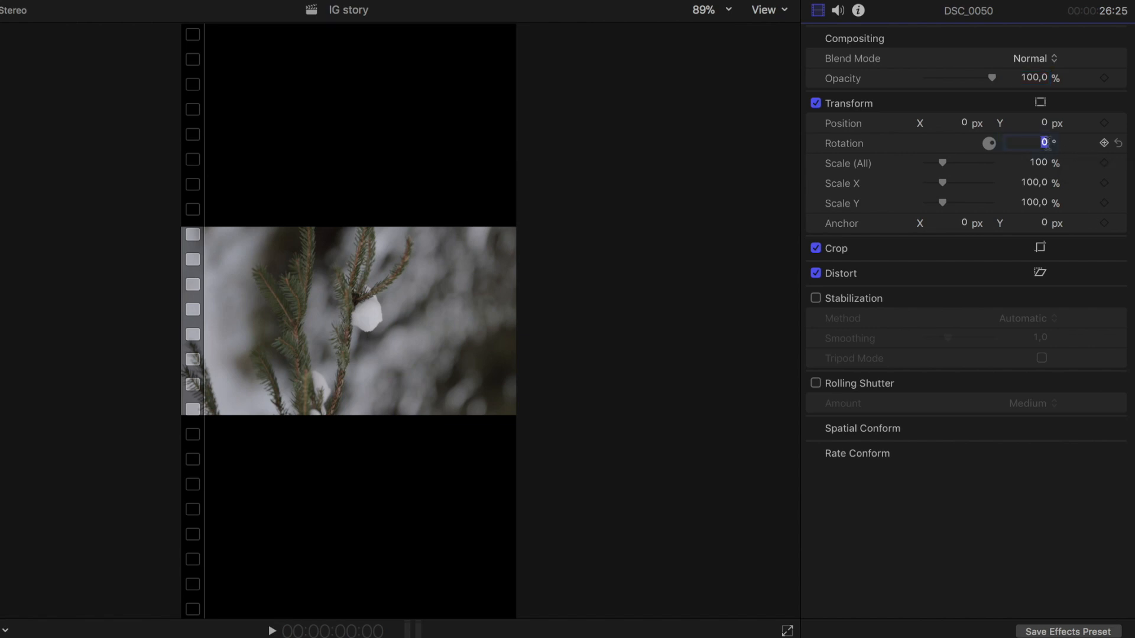
type("90")
key("Return")
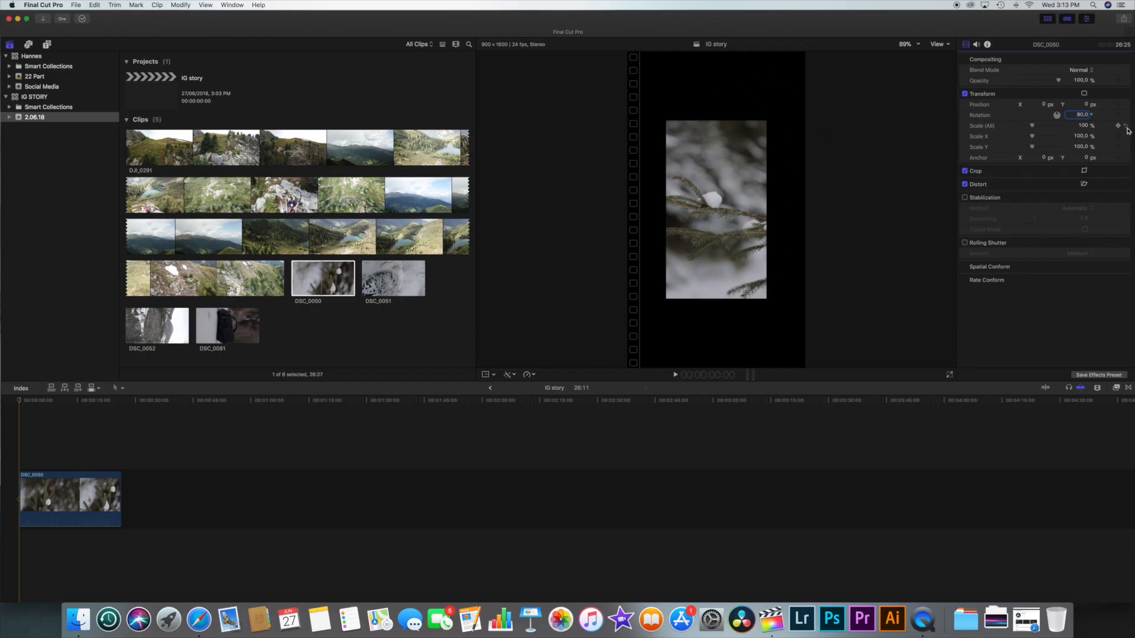
left_click_drag(1033, 127, 1039, 127)
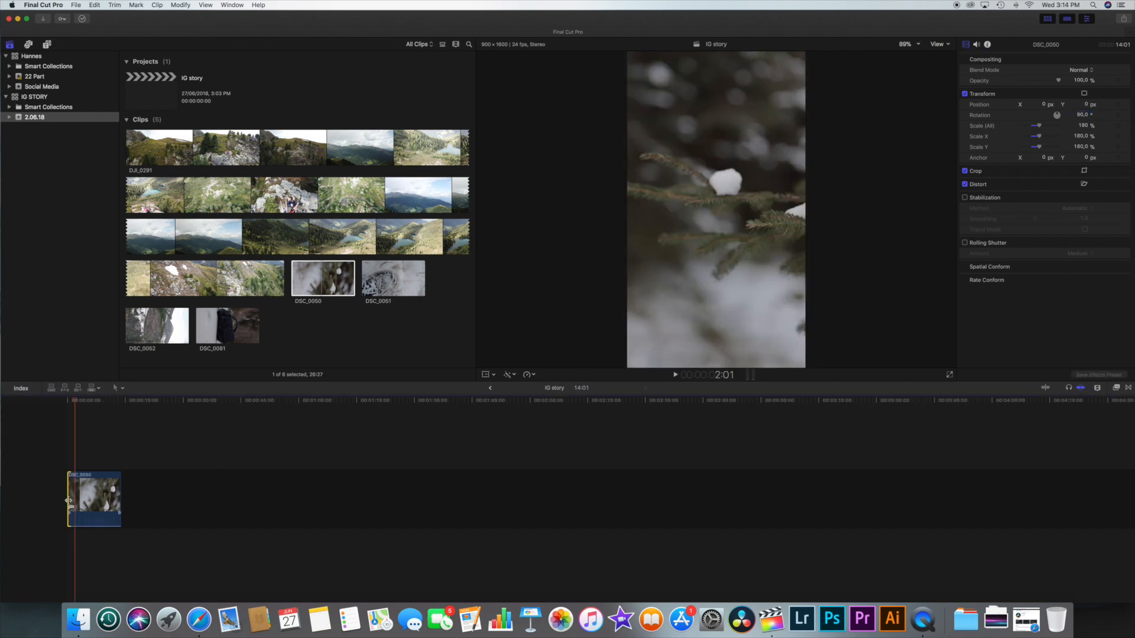
Step: Trim DSC_0050 to about 3.5 seconds and append clip DSC_0081 directly after it in the timeline
left_click_drag(68, 501, 8, 507)
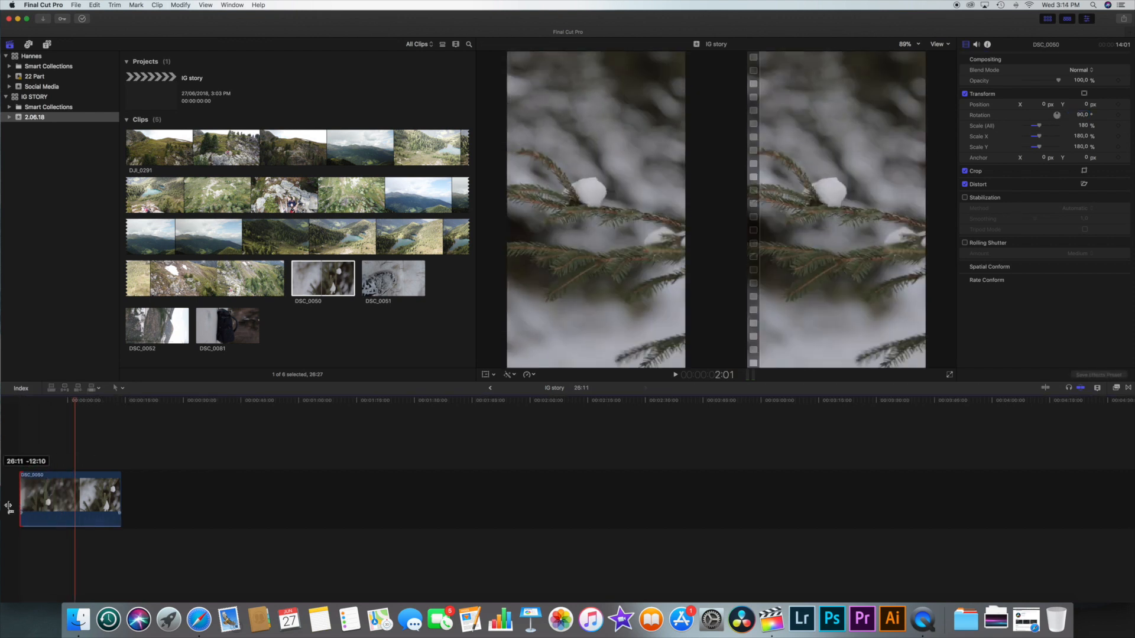
left_click(230, 328)
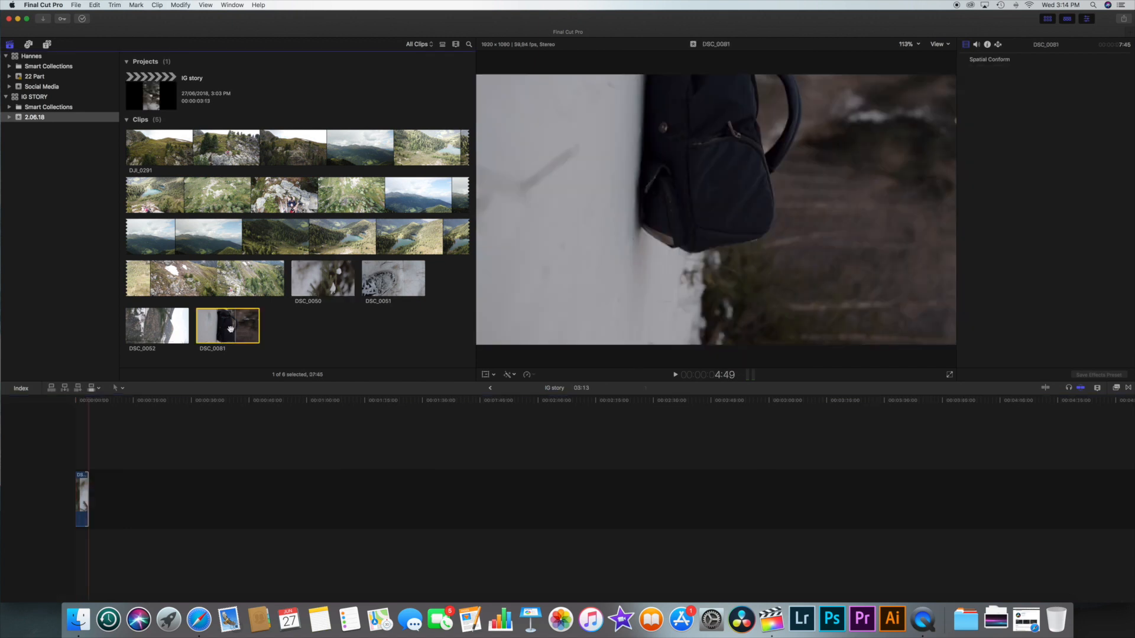
left_click_drag(235, 327, 103, 500)
Step: Rotate DSC_0081 by 90 degrees and set its overall scale to 180%
left_click(1088, 115)
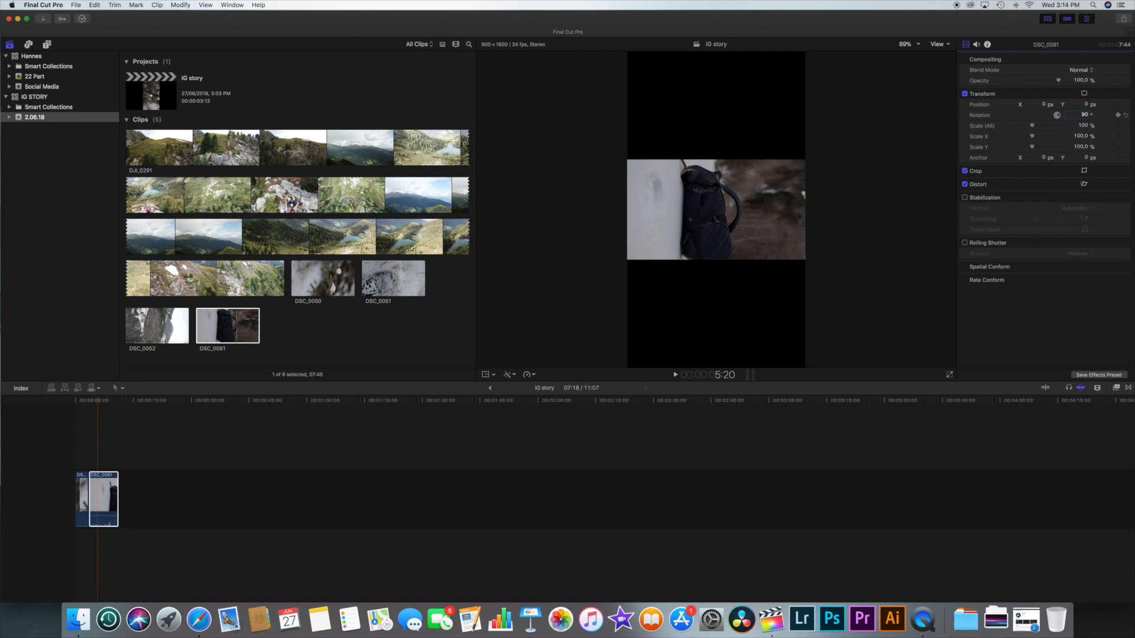
type("90")
key("Return")
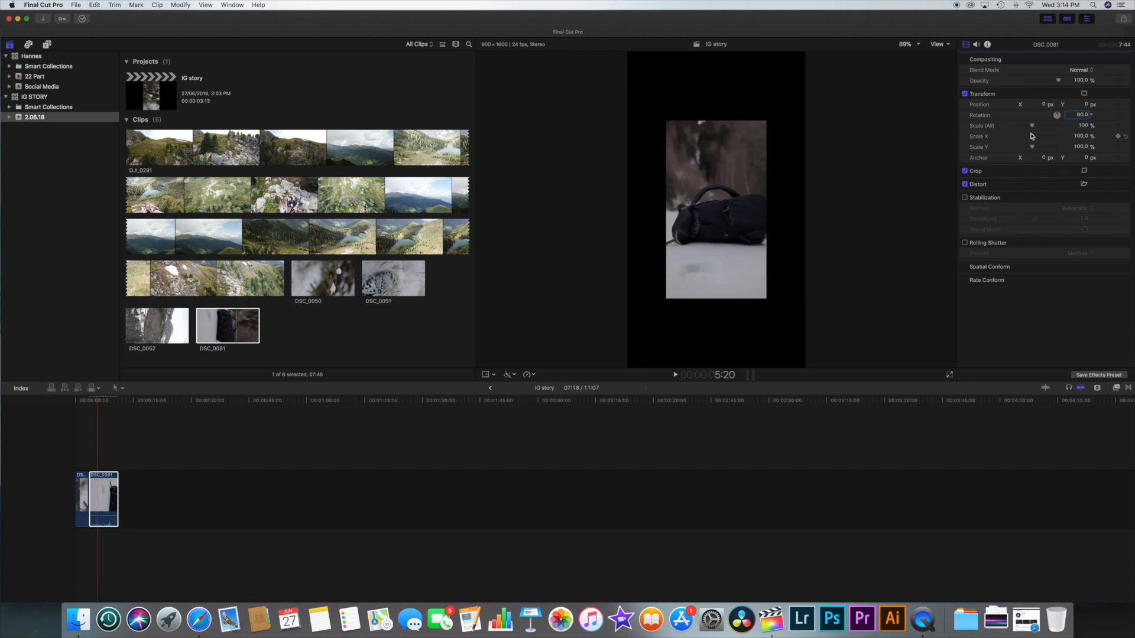
left_click_drag(1032, 126, 1042, 126)
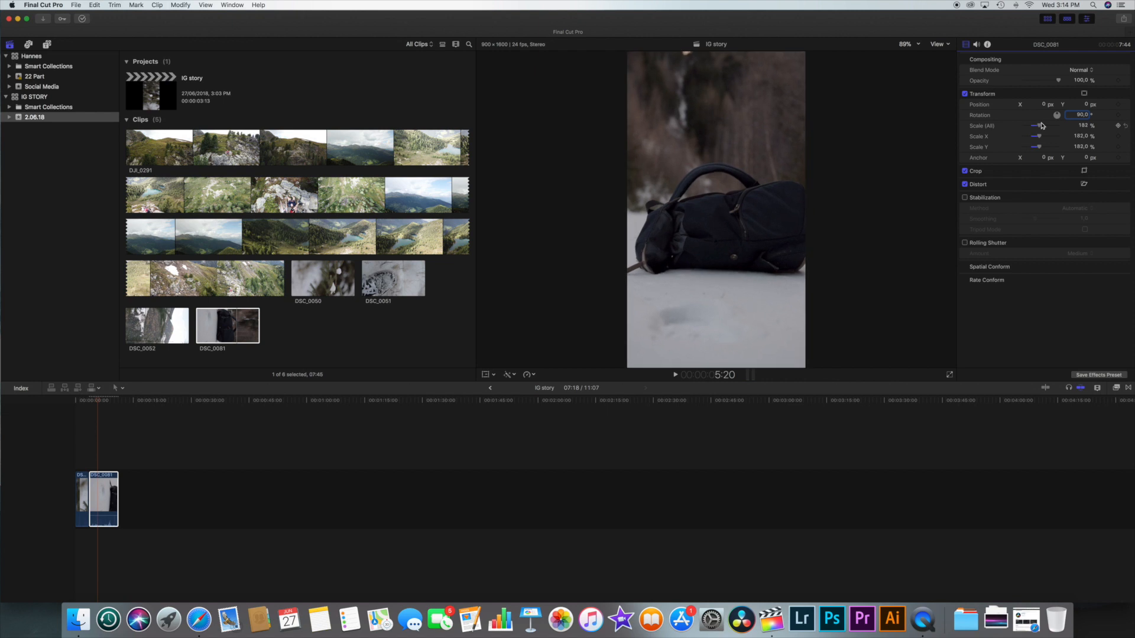
left_click(1083, 126)
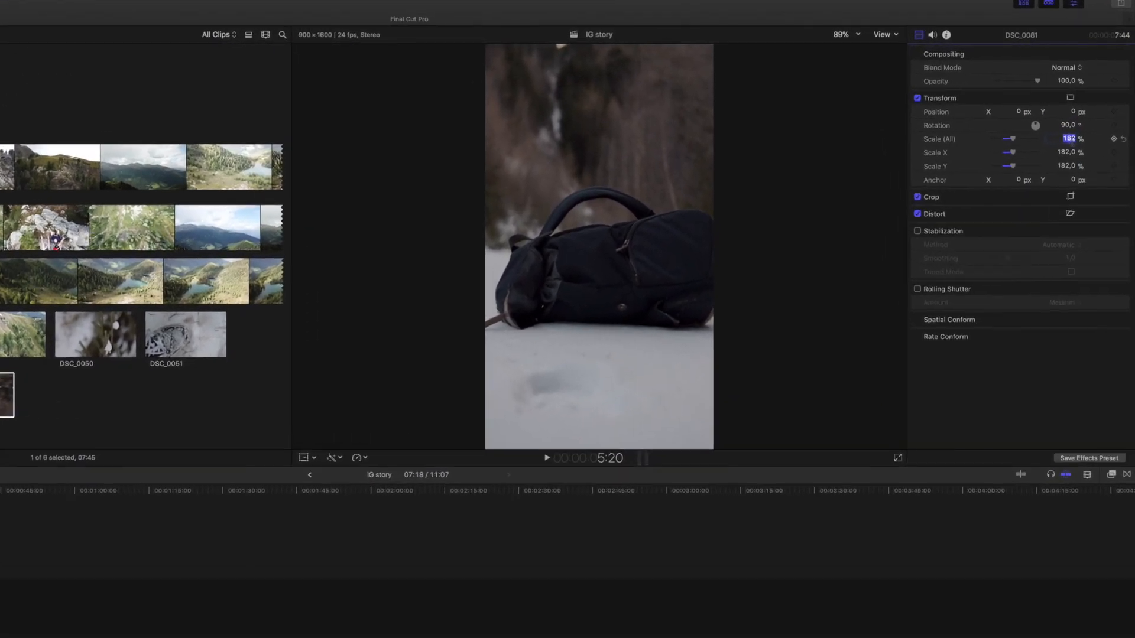
type("180")
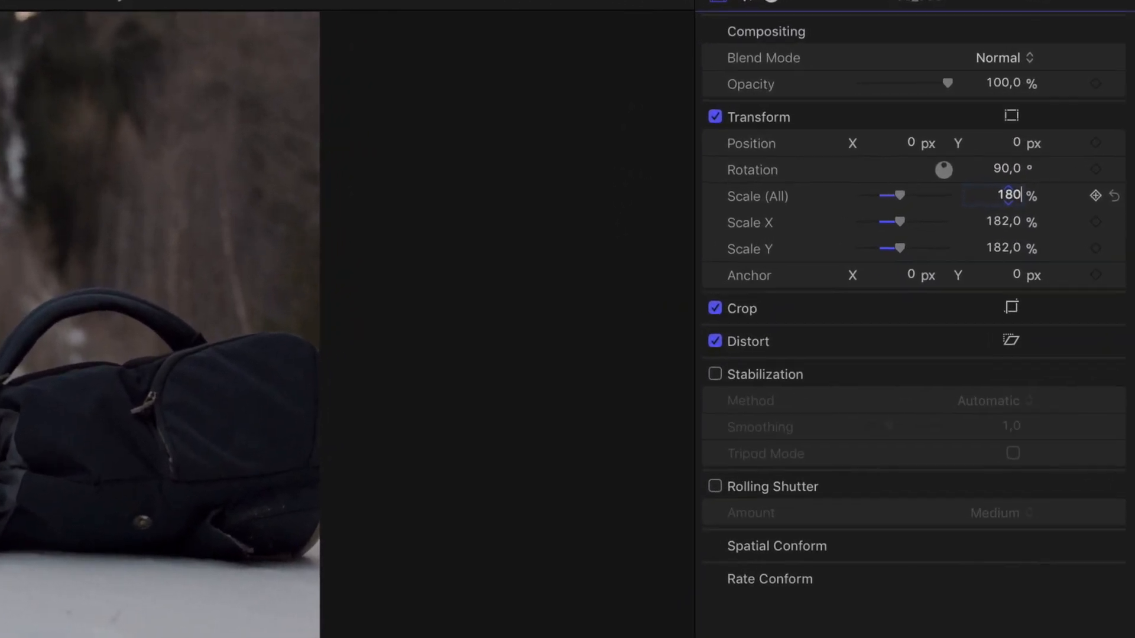
key("Return")
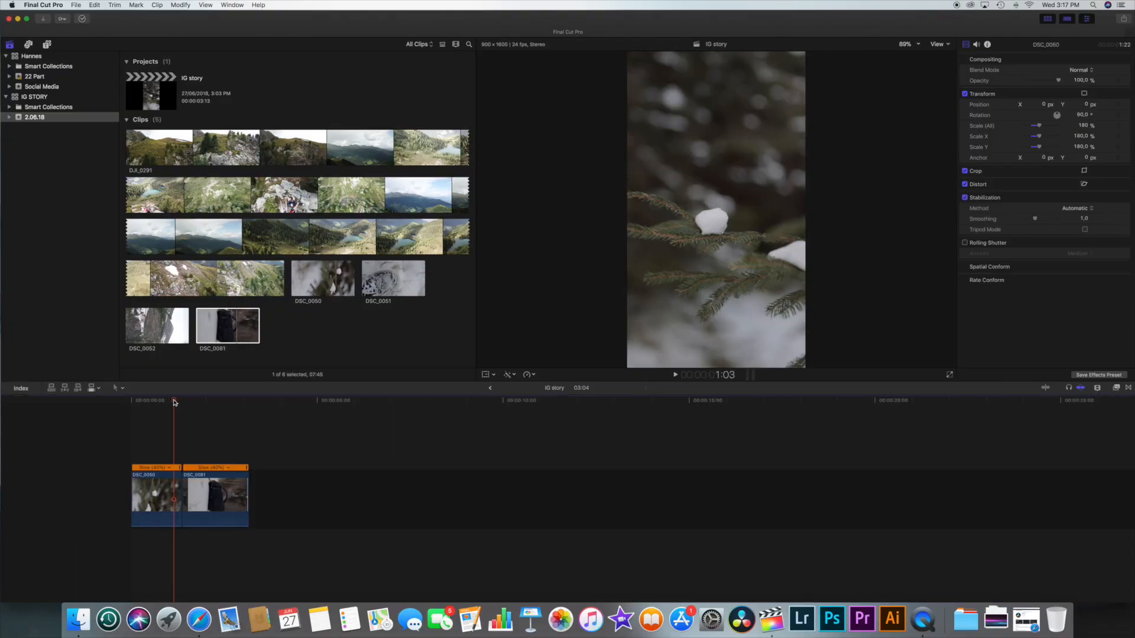
Step: Append the mountain lake section of drone clip DJI_0291 after DSC_0081 in the timeline
left_click(135, 152)
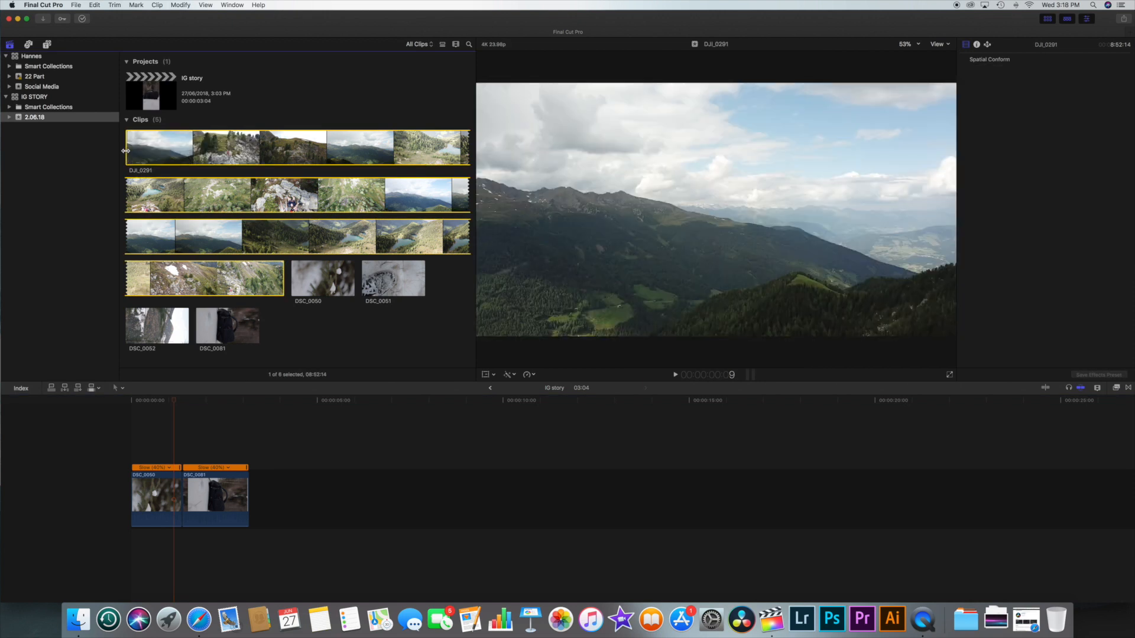
left_click_drag(126, 152, 253, 500)
left_click_drag(174, 401, 288, 409)
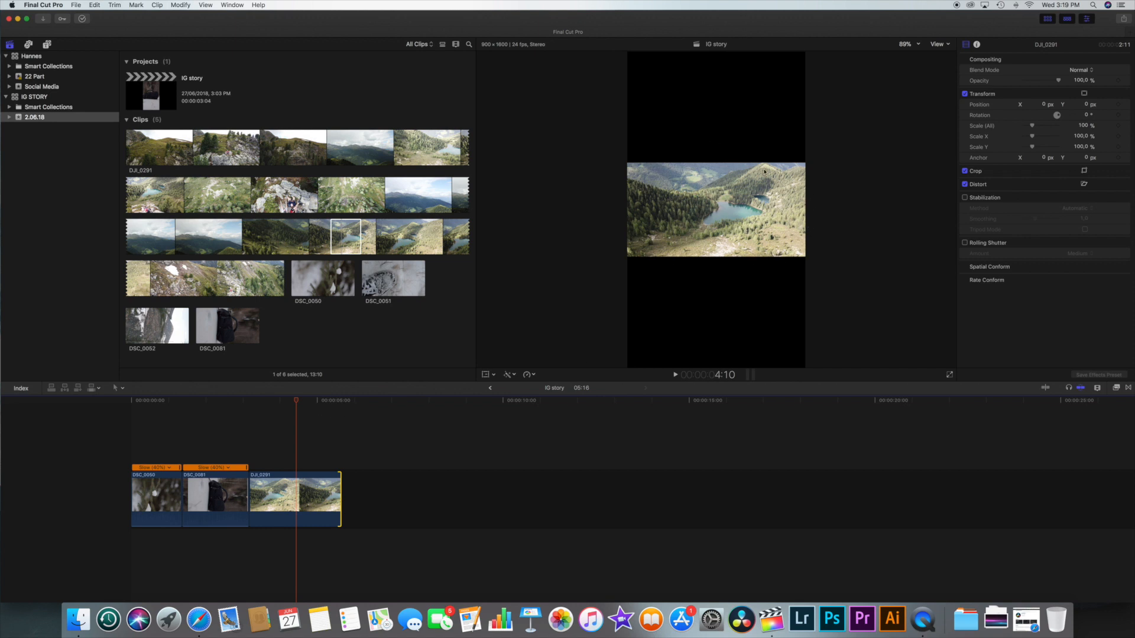
Step: Scale DJI_0291 to about 342% to fill the frame and shift its X position to about -388 px
left_click(296, 402)
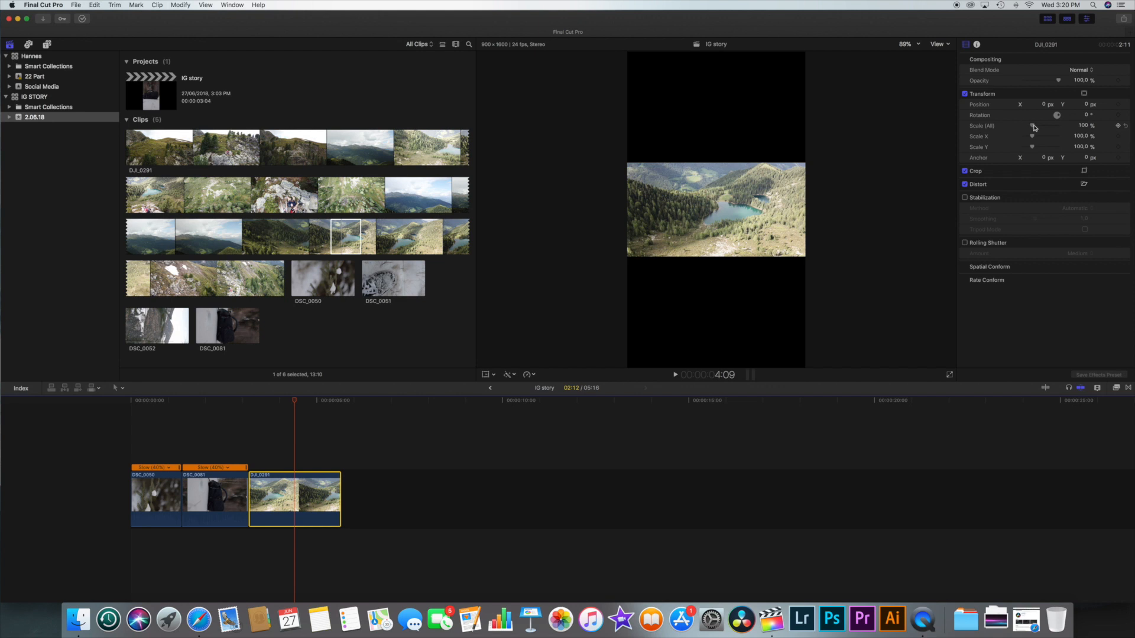
left_click_drag(1033, 126, 1054, 126)
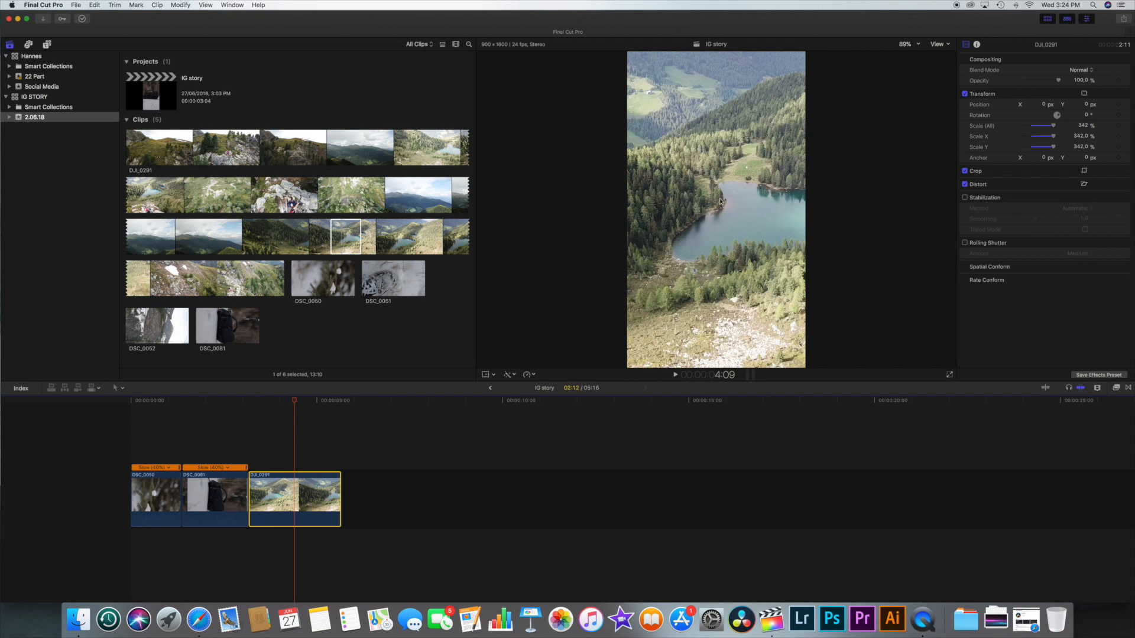
left_click(681, 290)
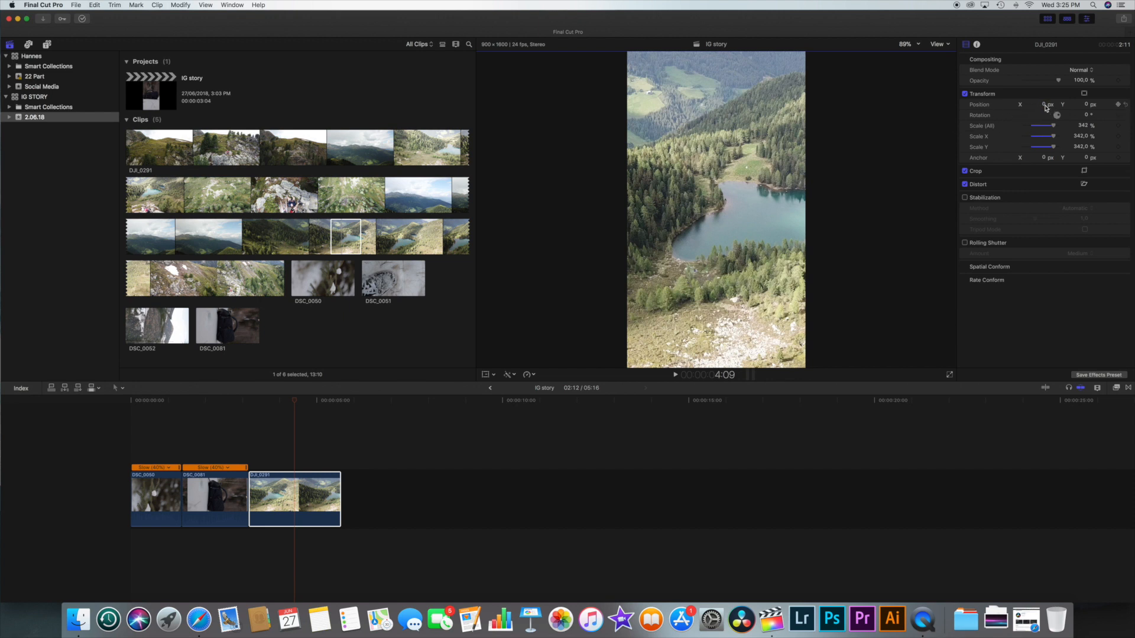
left_click_drag(1046, 107, 961, 107)
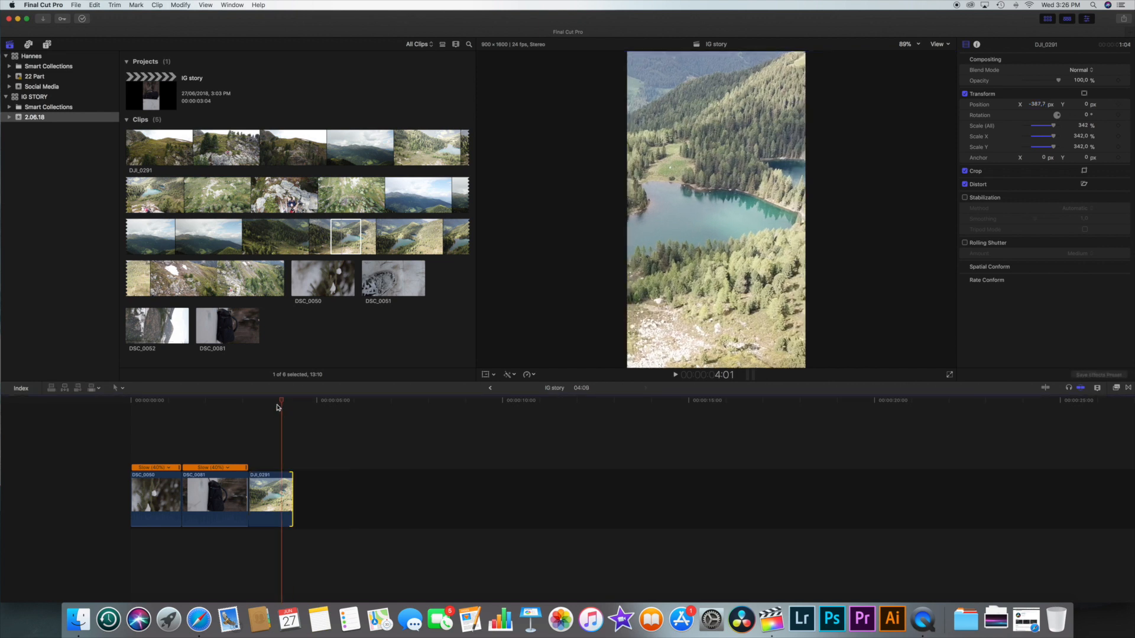
Step: Play back the edited story from the beginning of the timeline
left_click_drag(284, 403, 130, 404)
key("space")
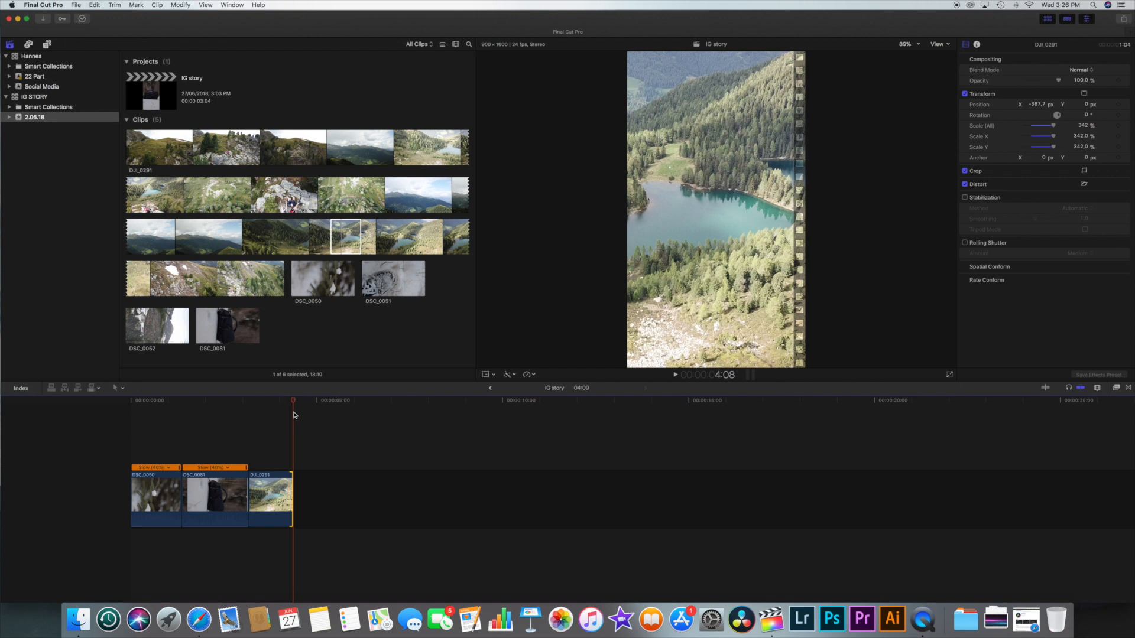
Step: Export the project as an H.264 video and audio file named IG story to the Desktop
left_click(76, 5)
mouse_move(115, 95)
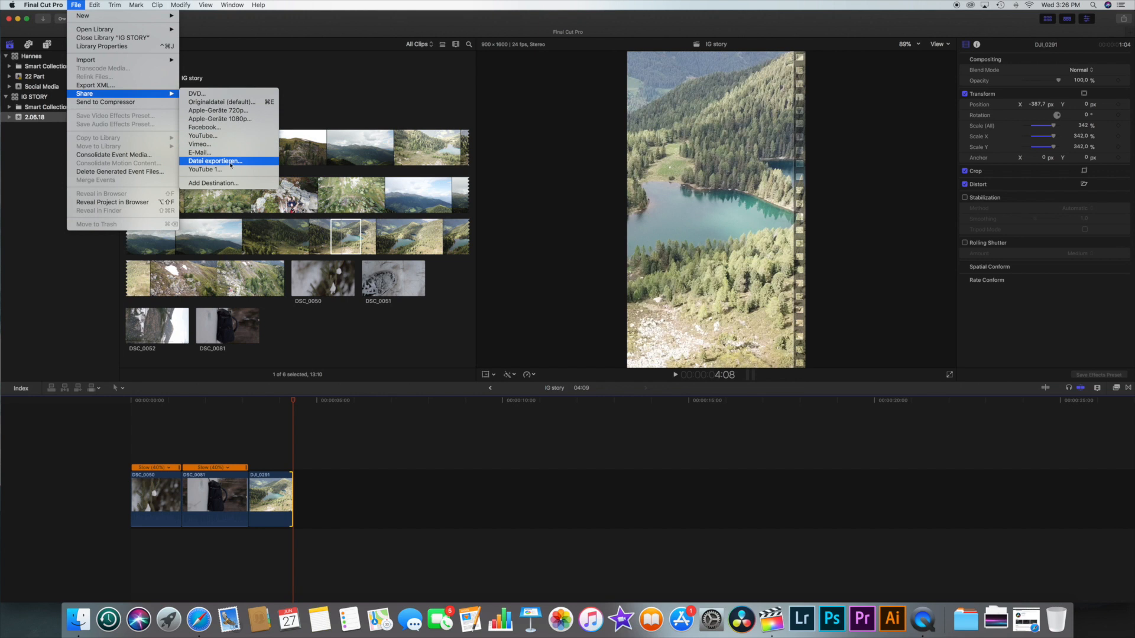
left_click(234, 161)
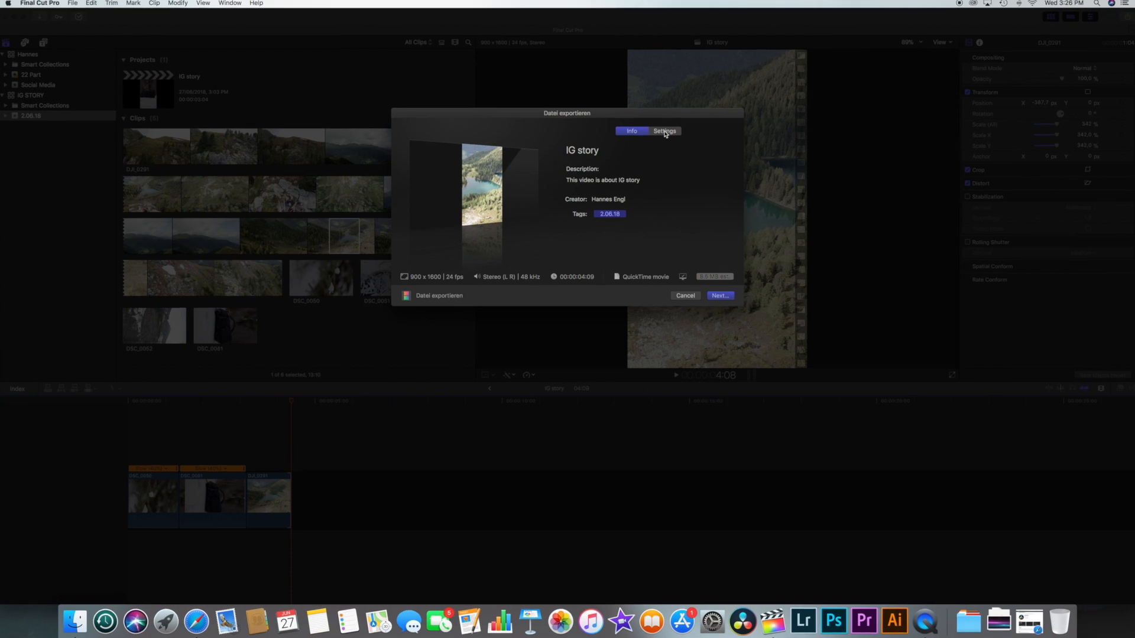
left_click(663, 133)
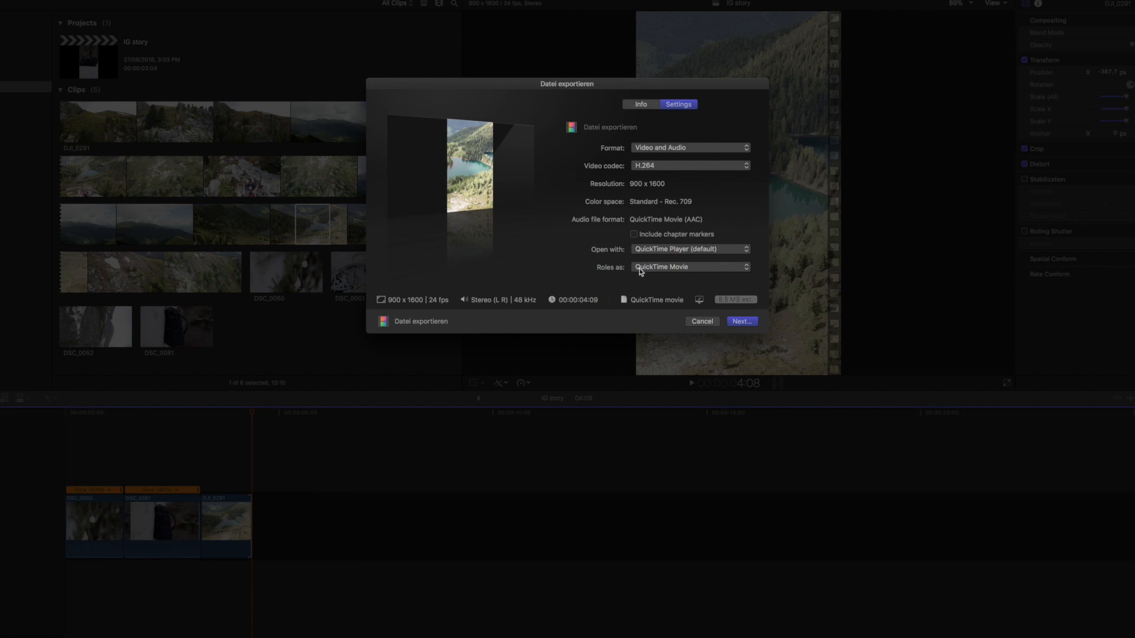
left_click(743, 322)
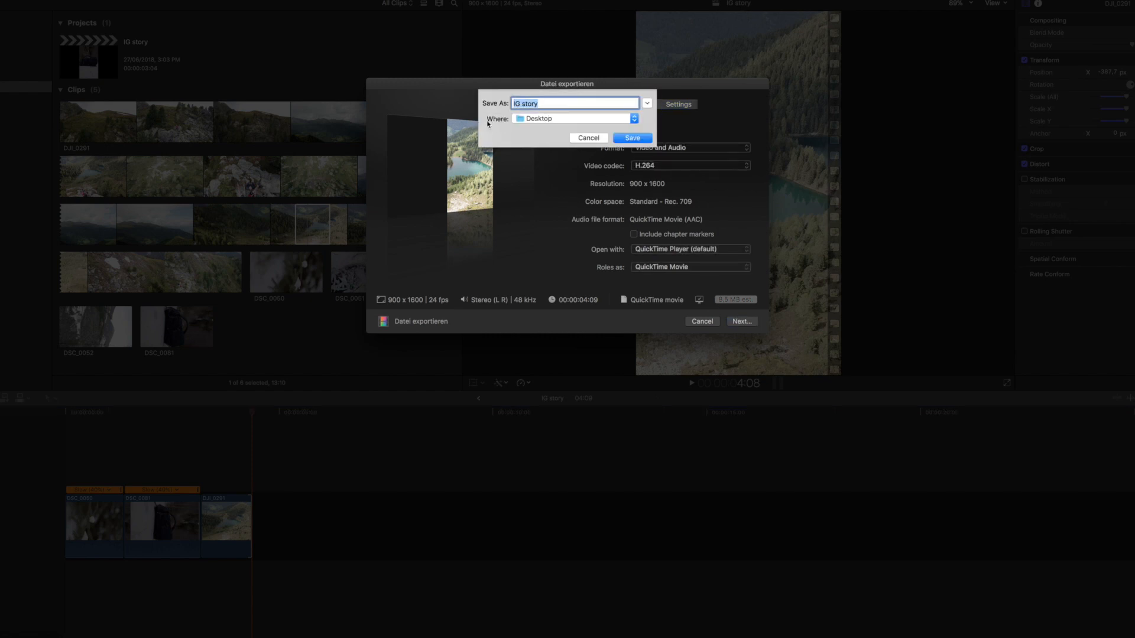
left_click(632, 138)
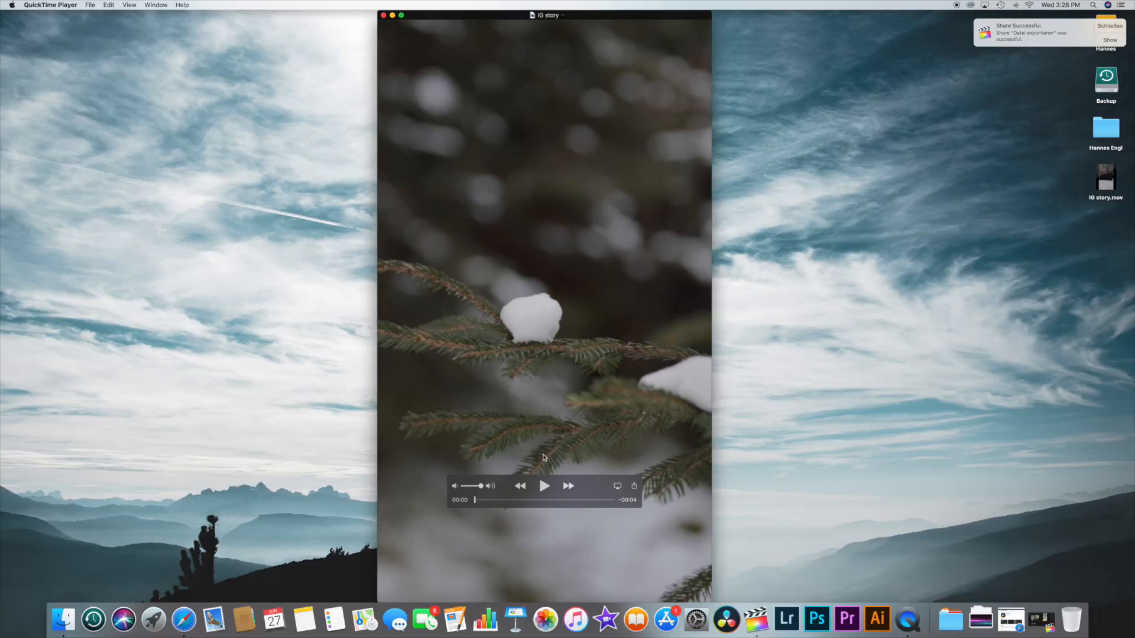
Step: Play the exported movie and start sharing IG story.mov from the desktop through AirDrop
left_click(544, 486)
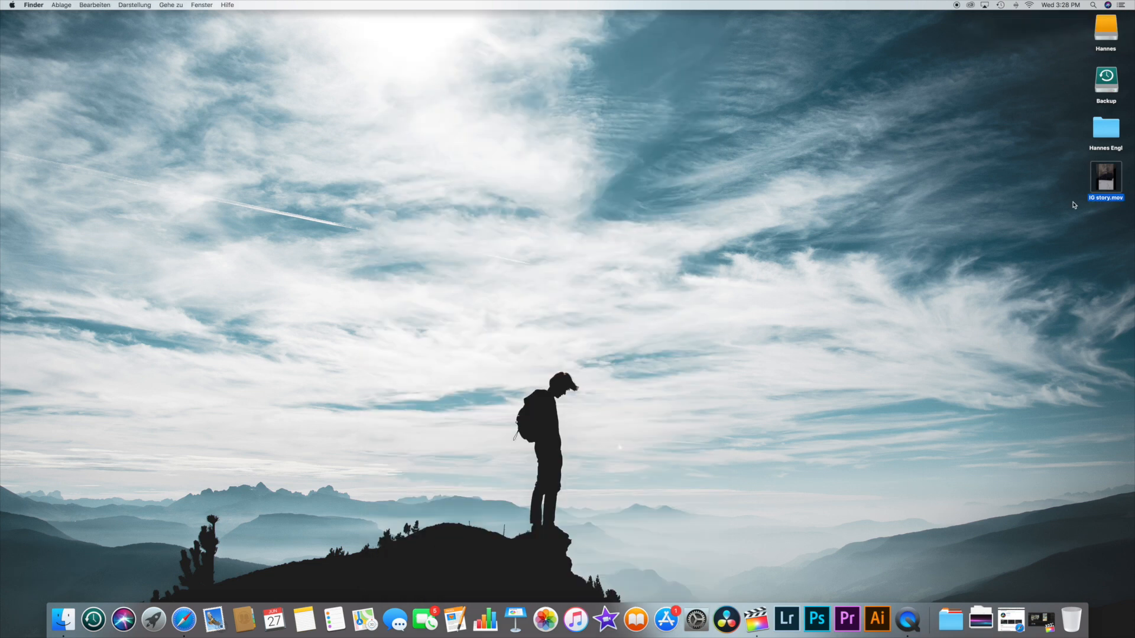
right_click(1110, 183)
mouse_move(1035, 275)
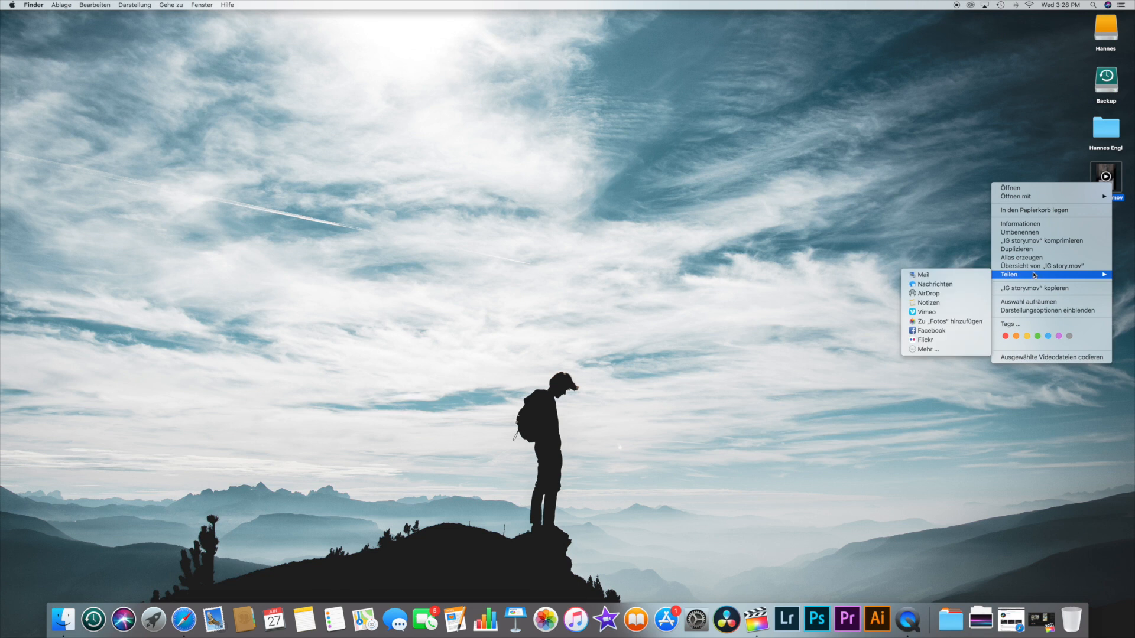
left_click(941, 295)
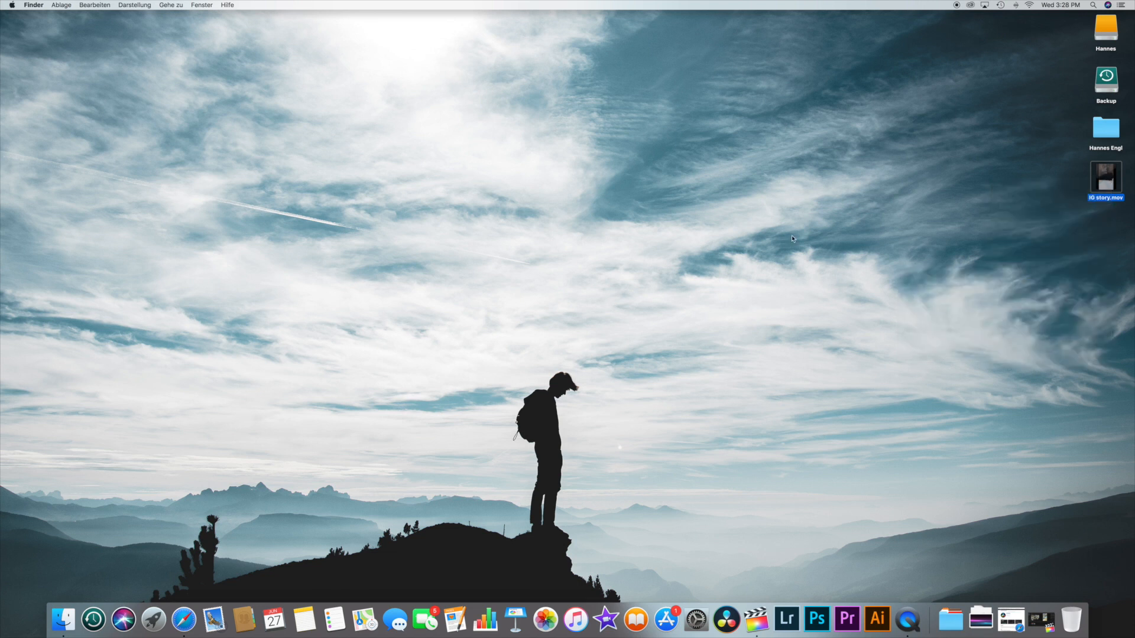